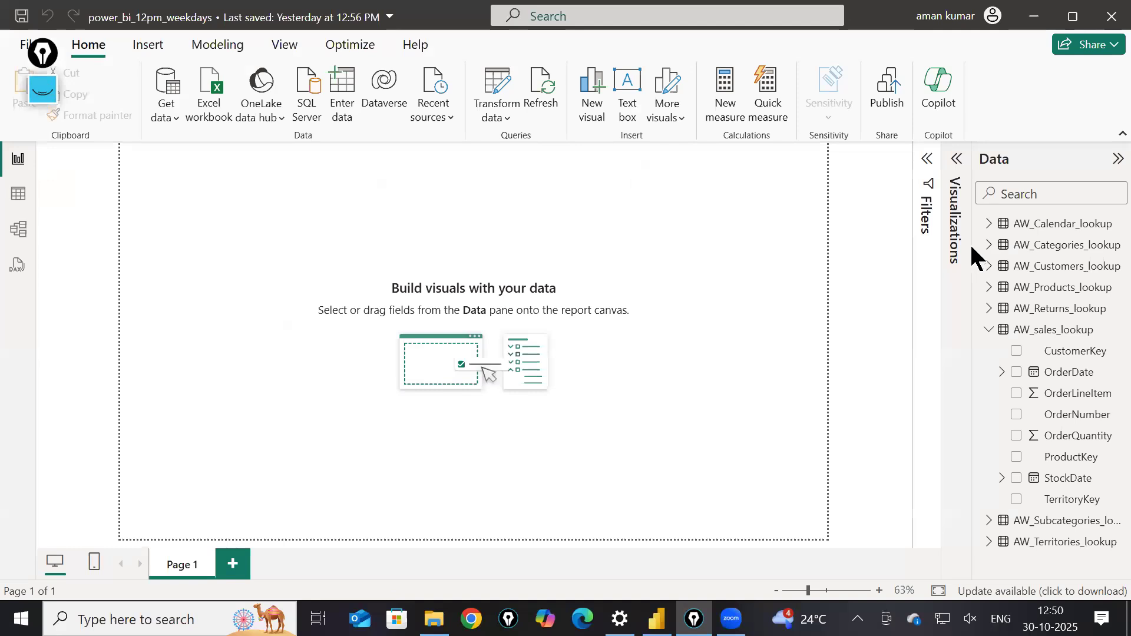
- Widen the Data pane and place the OrderQuantity field from AW_sales_lookup on the blank report canvas
left_click_drag(972, 256, 878, 256)
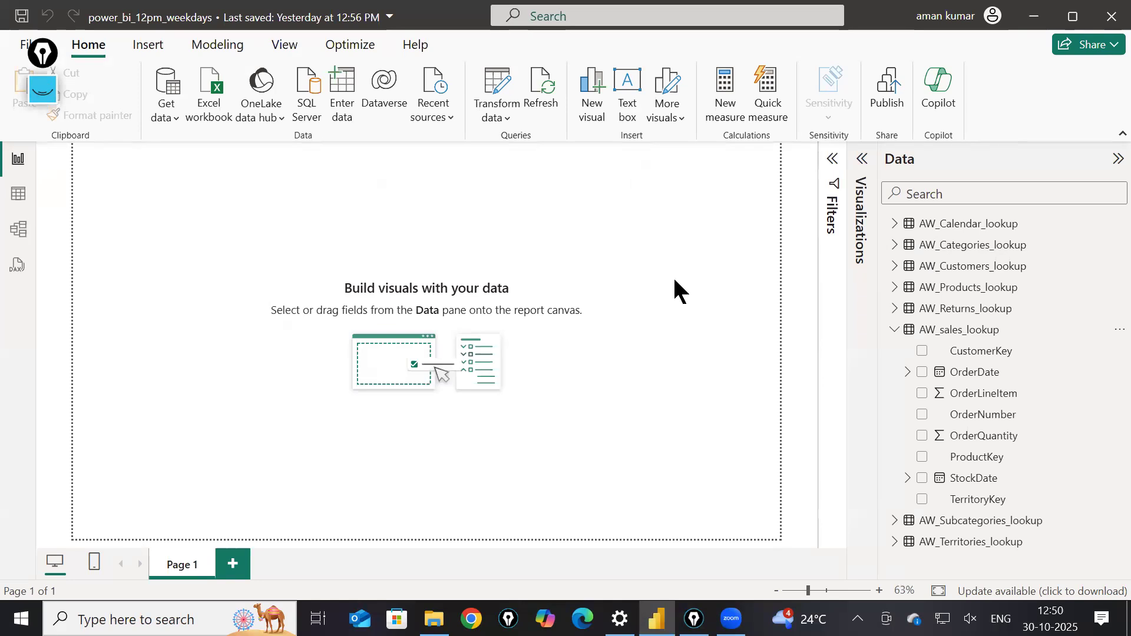
right_click(980, 329)
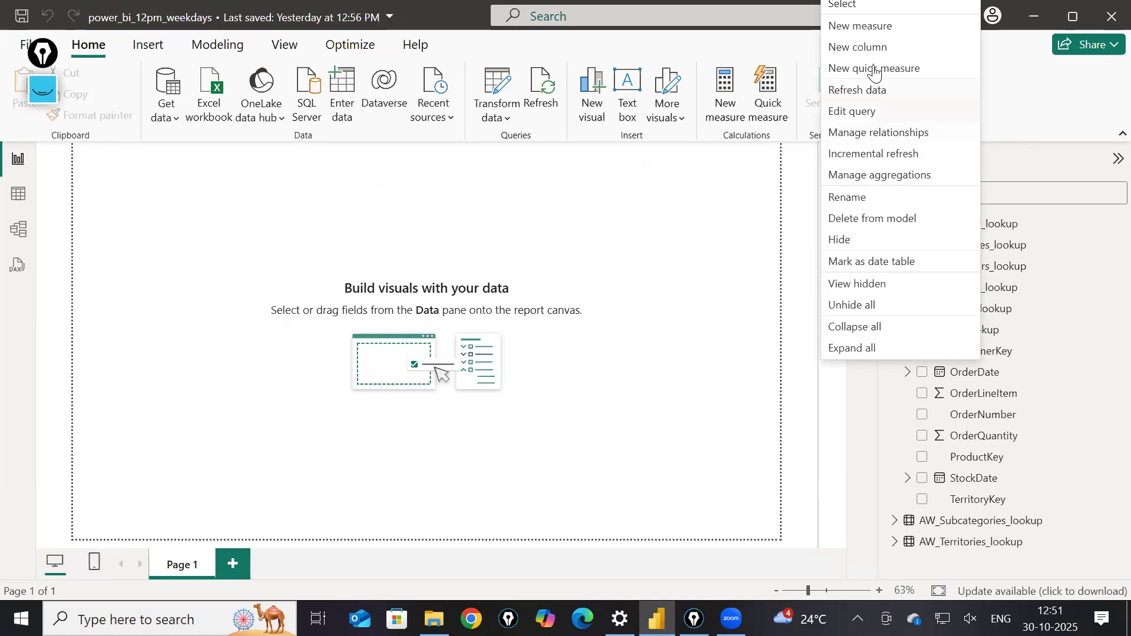
left_click(626, 375)
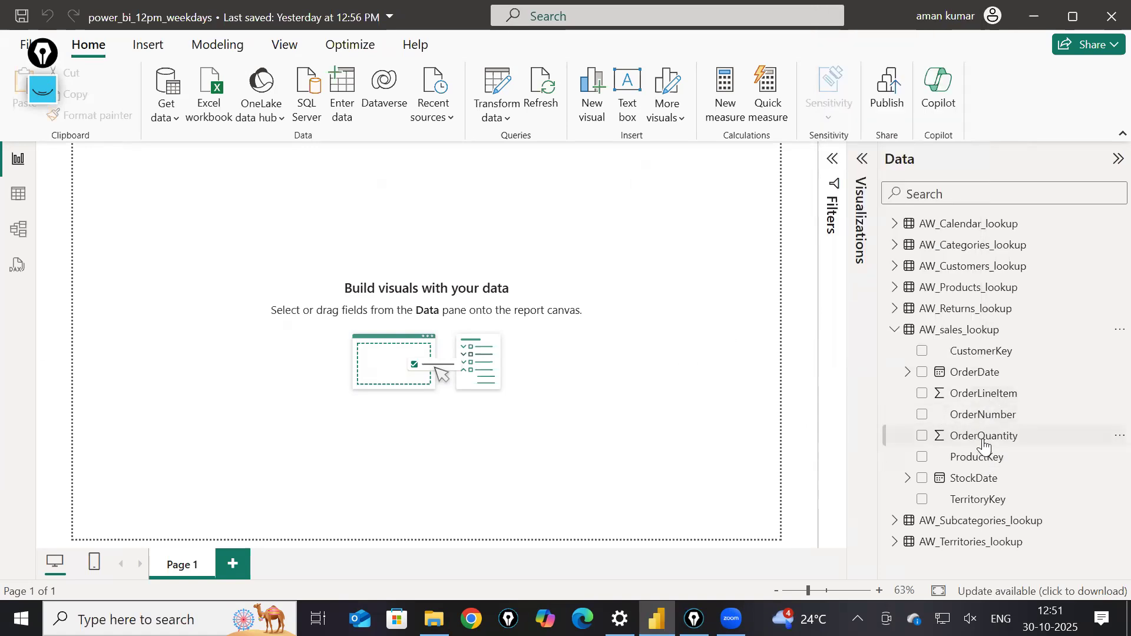
left_click_drag(982, 446, 176, 223)
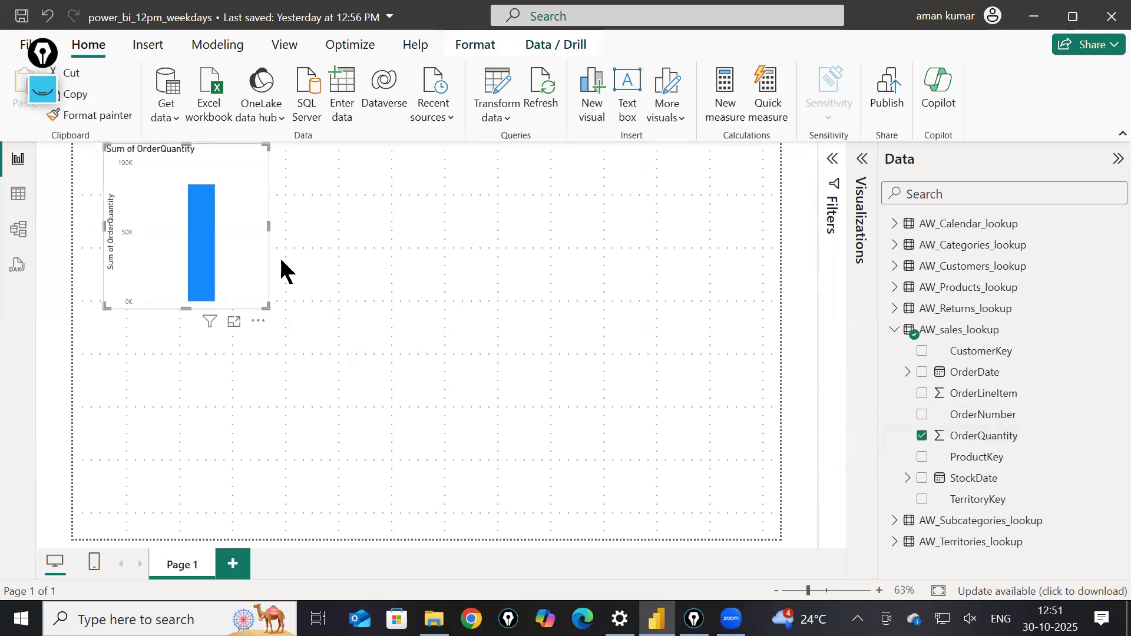
- Change the OrderQuantity chart to a card, shrink it and place it near the canvas's left edge
left_click(863, 159)
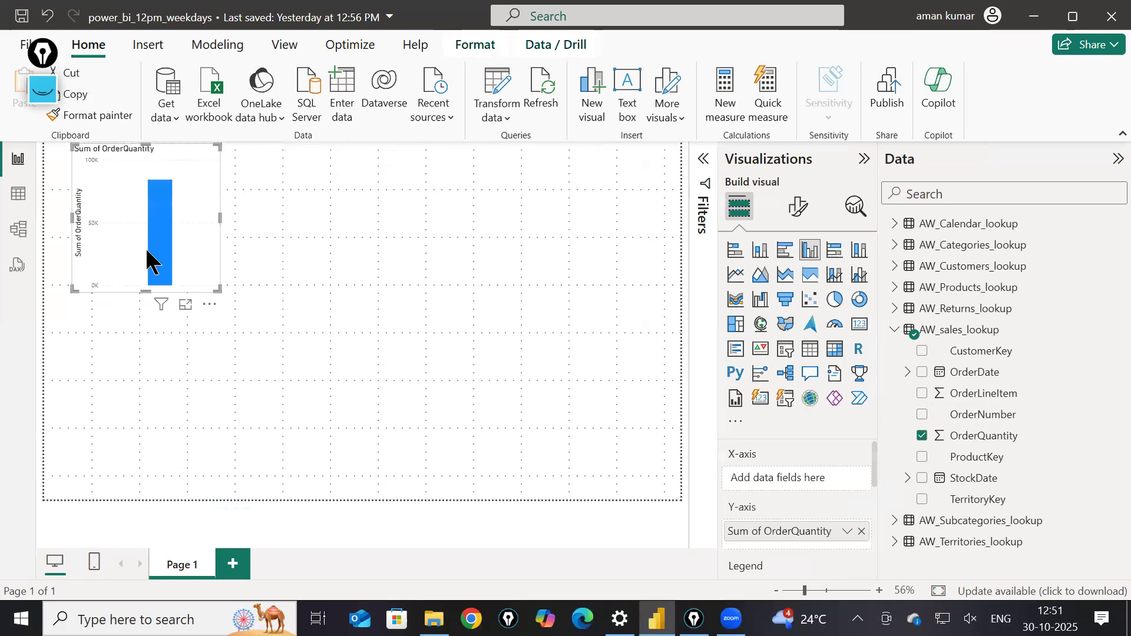
left_click_drag(186, 204, 221, 232)
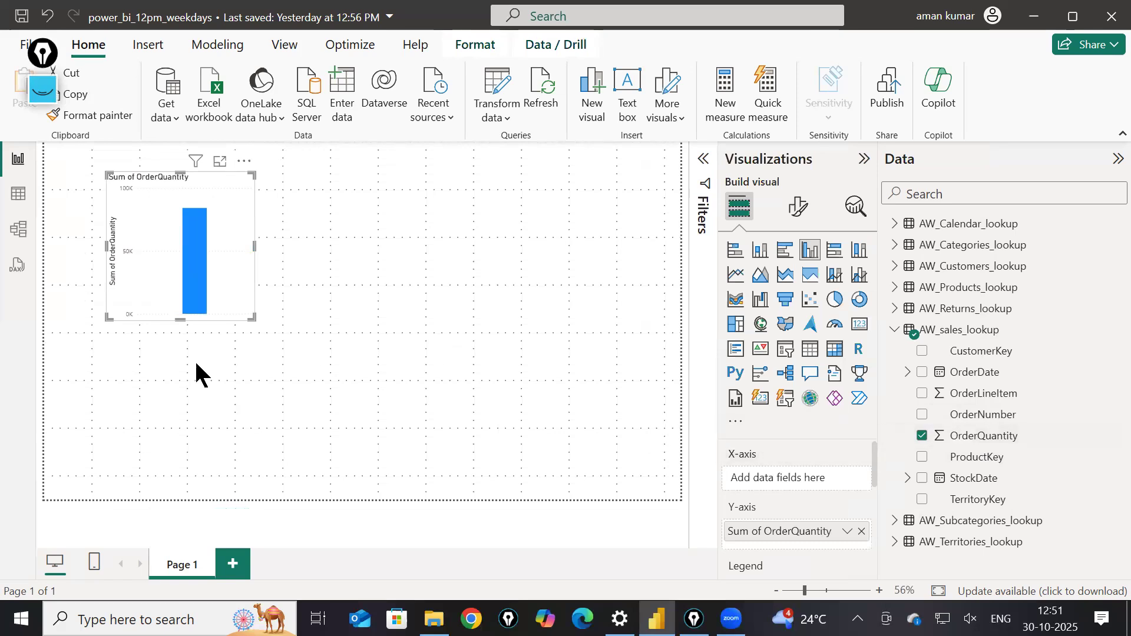
left_click(858, 328)
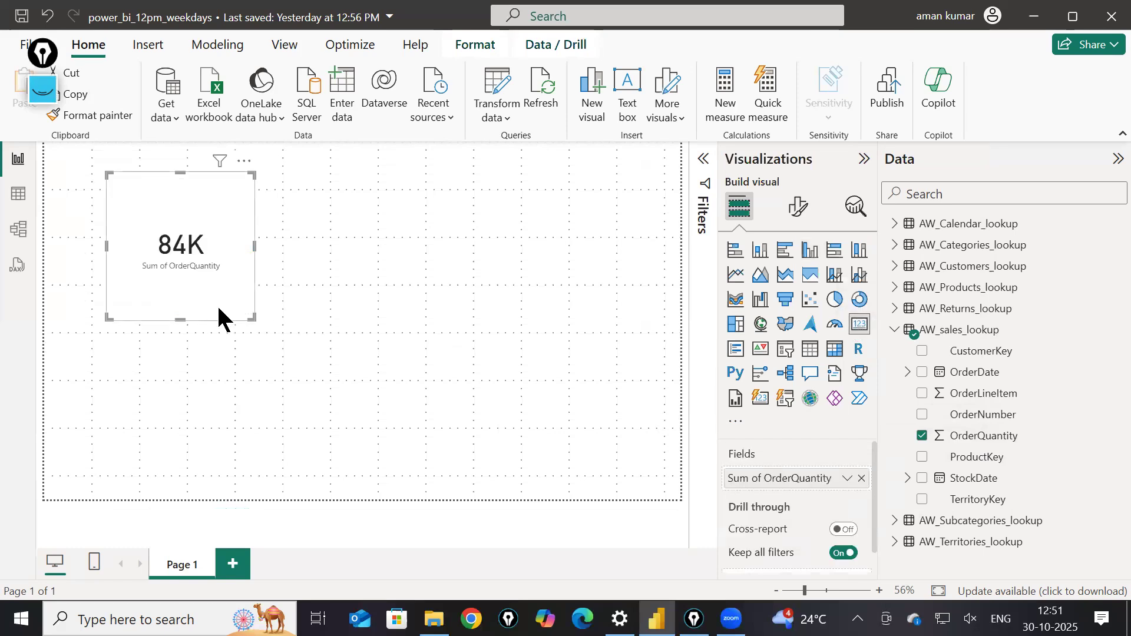
left_click_drag(255, 318, 260, 268)
left_click_drag(217, 231, 183, 282)
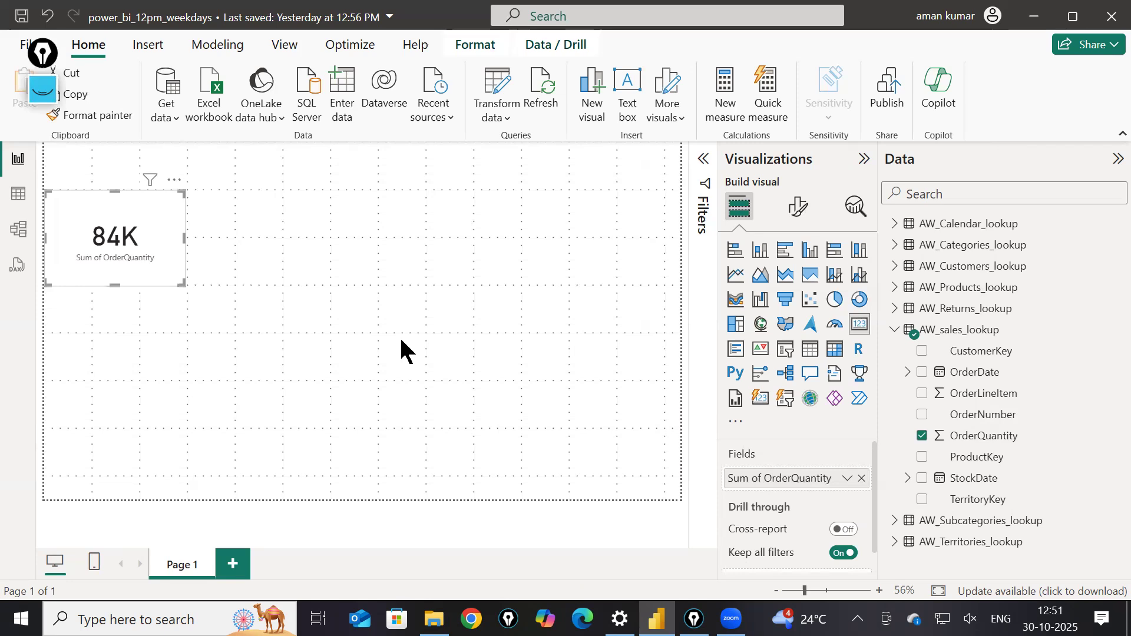
- Create a new measure in the AW_sales_lookup table and enlarge its formula editor and text
right_click(957, 338)
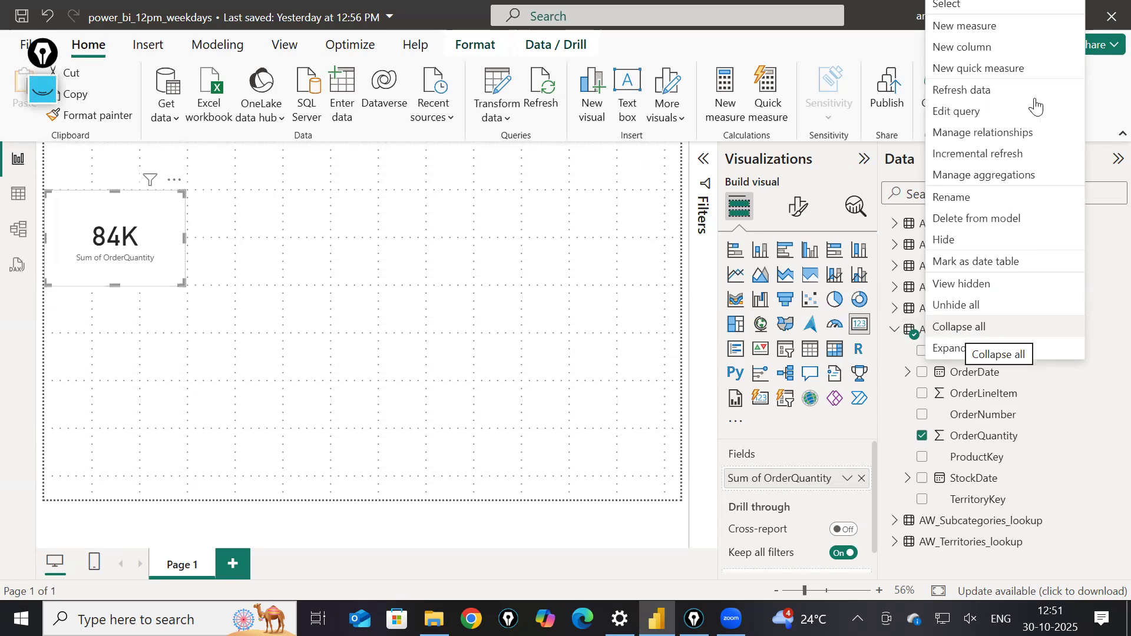
left_click(979, 27)
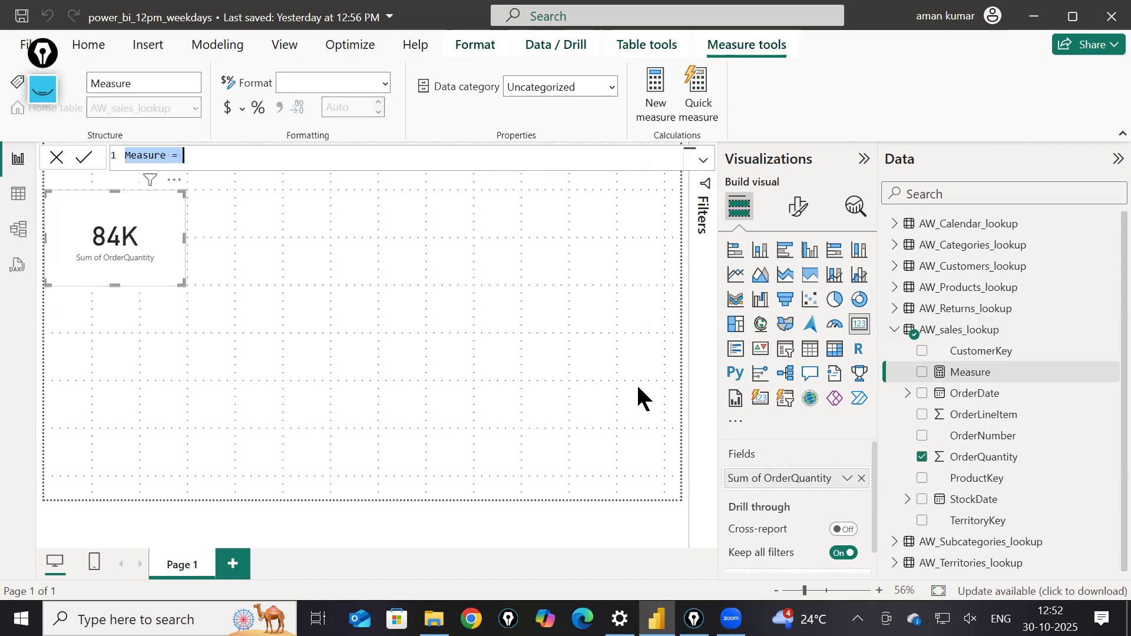
left_click(609, 154)
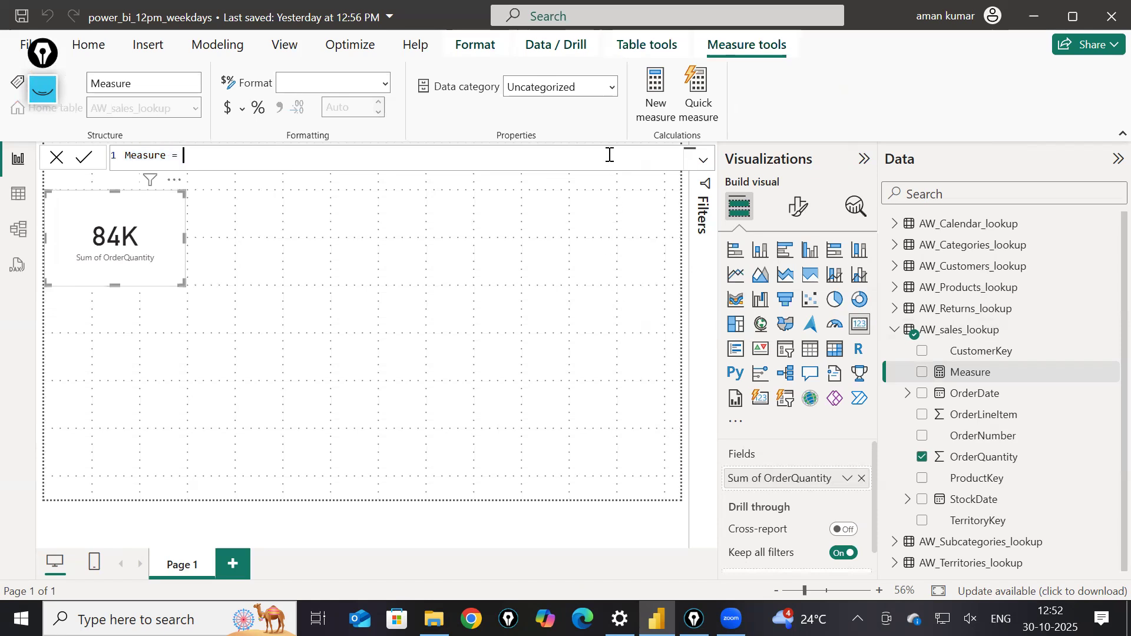
left_click(703, 160)
scroll(437, 253, "up", 5)
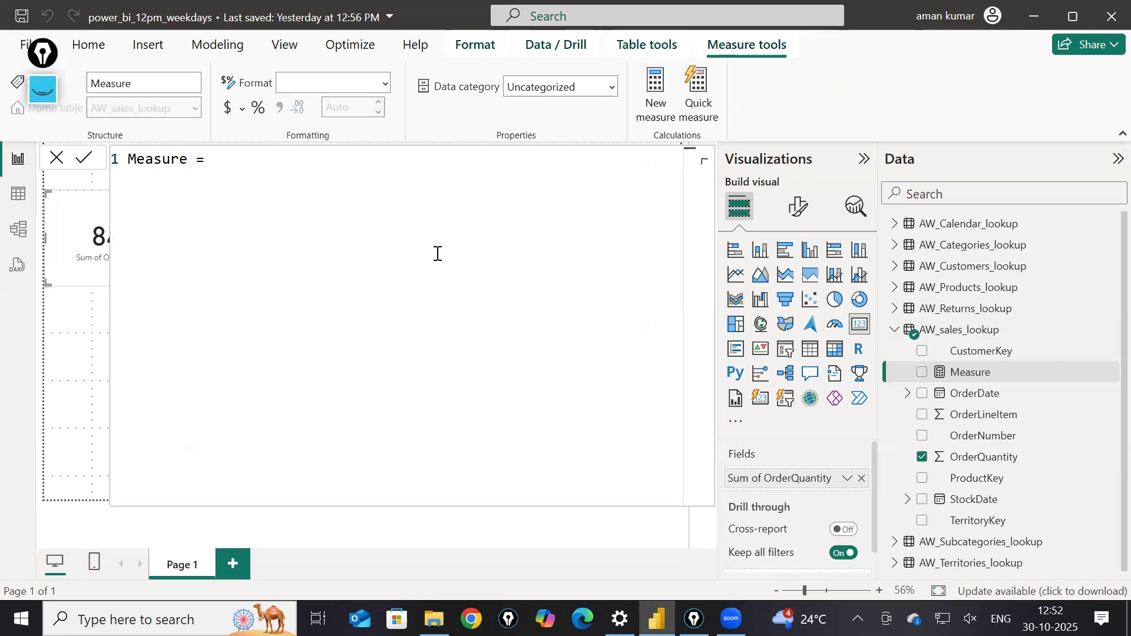
scroll(437, 254, "up", 1)
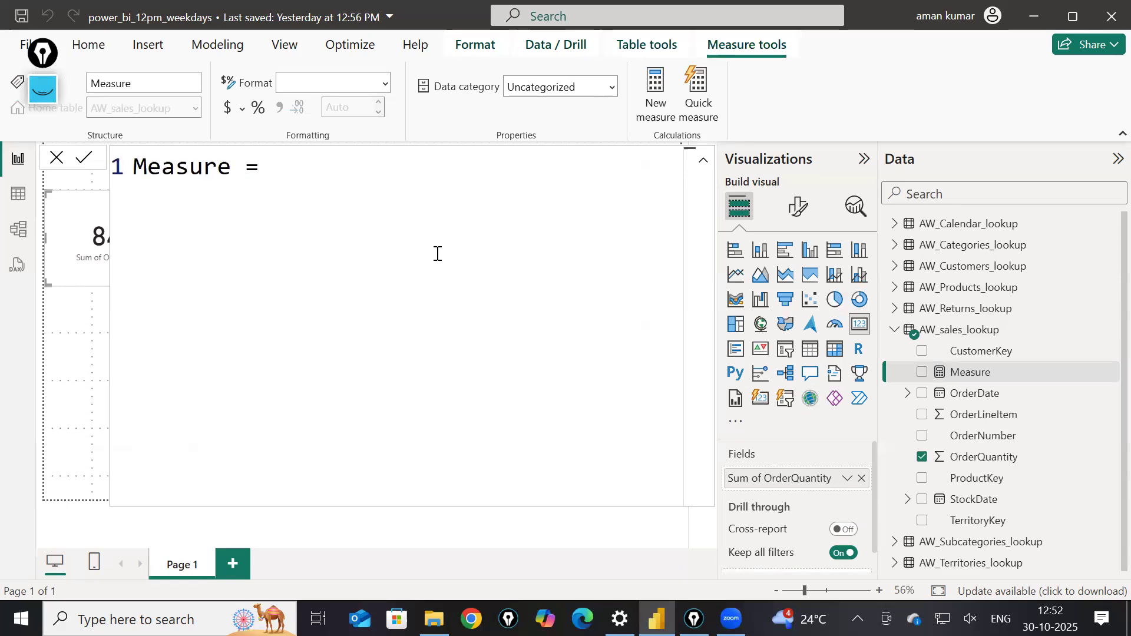
- Name the new measure quantity_ordered in its formula
double_click(159, 180)
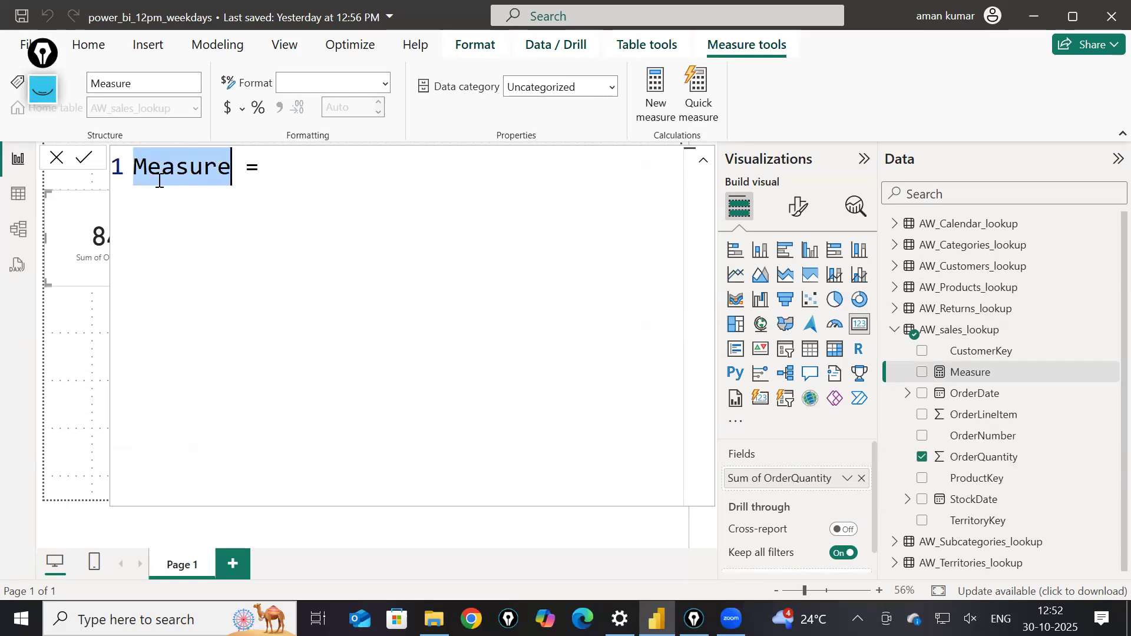
type("total_quab")
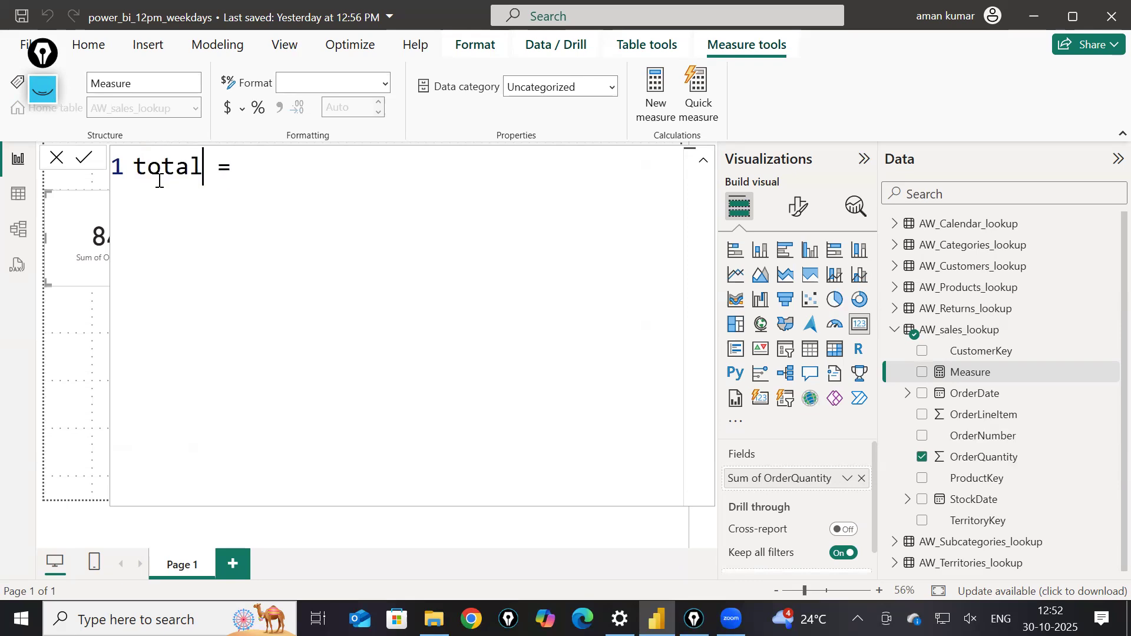
key("BackSpace")
type("nt")
key("BackSpace")
key("BackSpace")
key("BackSpace")
key("BackSpace")
key("BackSpace")
key("BackSpace")
key("BackSpace")
key("BackSpace")
key("BackSpace")
key("BackSpace")
key("BackSpace")
type("qiua")
key("BackSpace")
key("BackSpace")
key("BackSpace")
type("uant")
key("BackSpace")
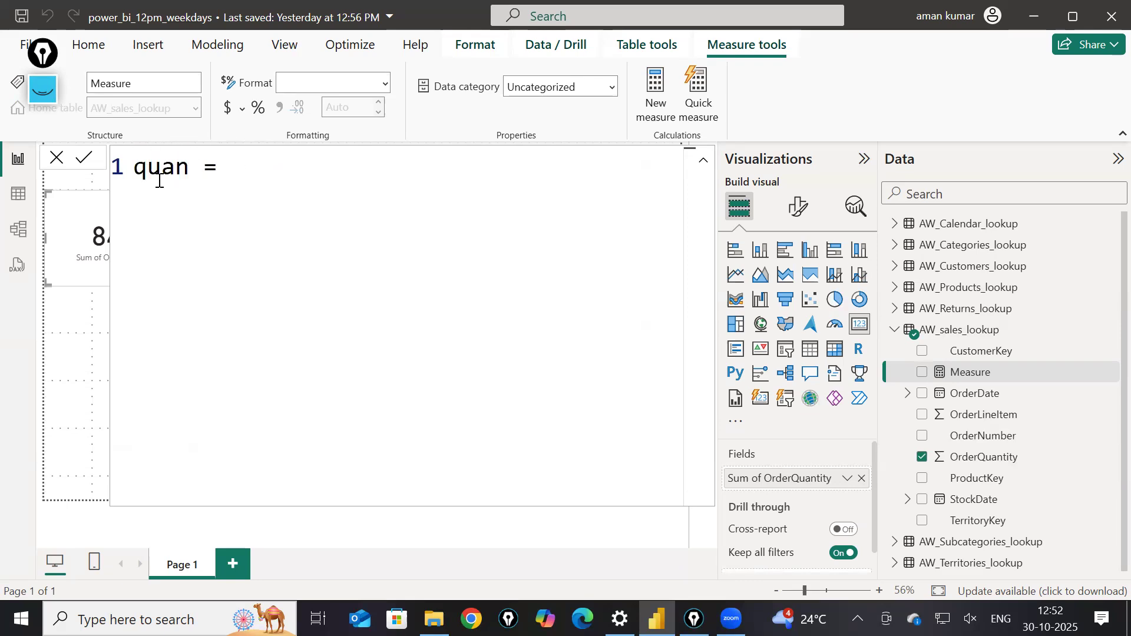
type("tity")
type("_orderd")
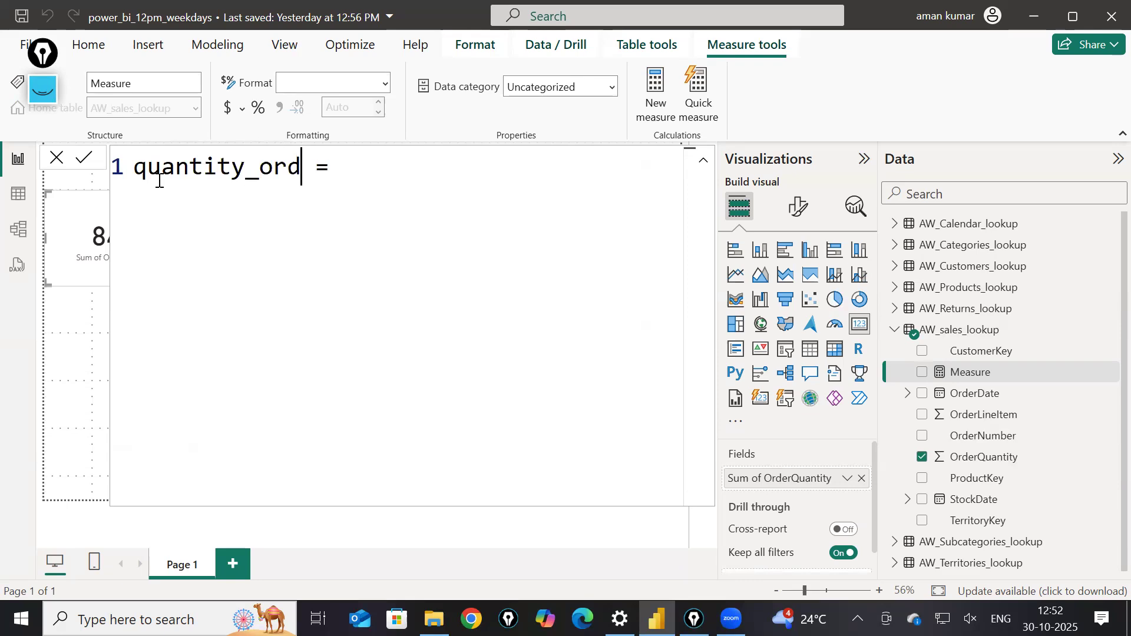
key("Left")
type("e")
key("Right")
key("Right")
key("Right")
key("Right")
- Define the quantity_ordered measure as SUM(AW_sales_lookup[OrderQuantity]), commit it and collapse the formula editor
type("sum")
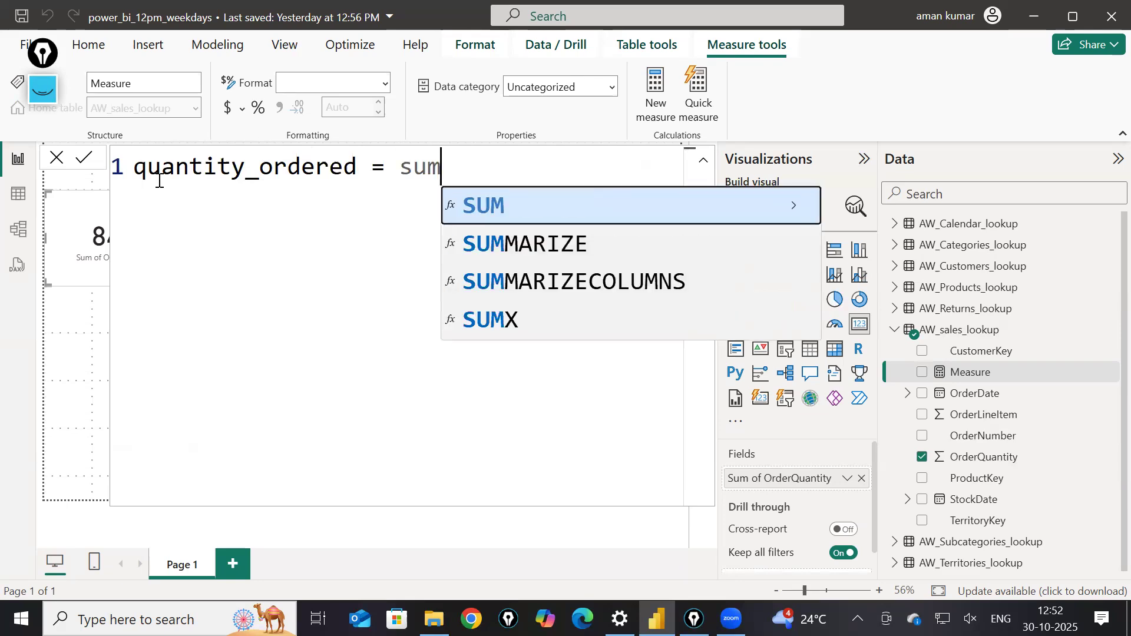
key("Tab")
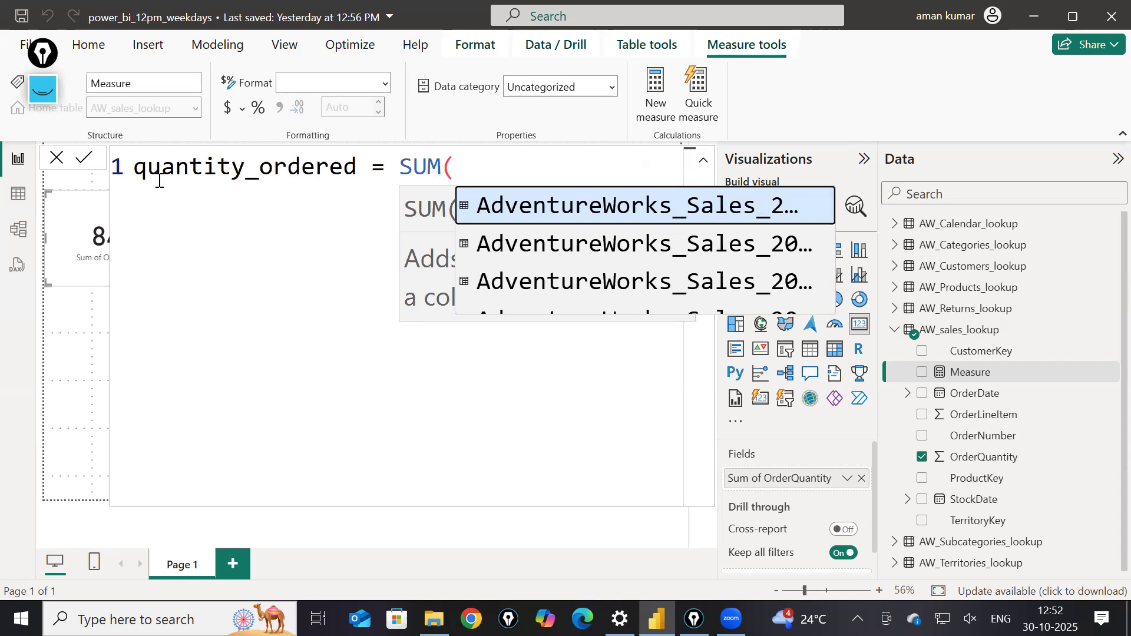
type("order")
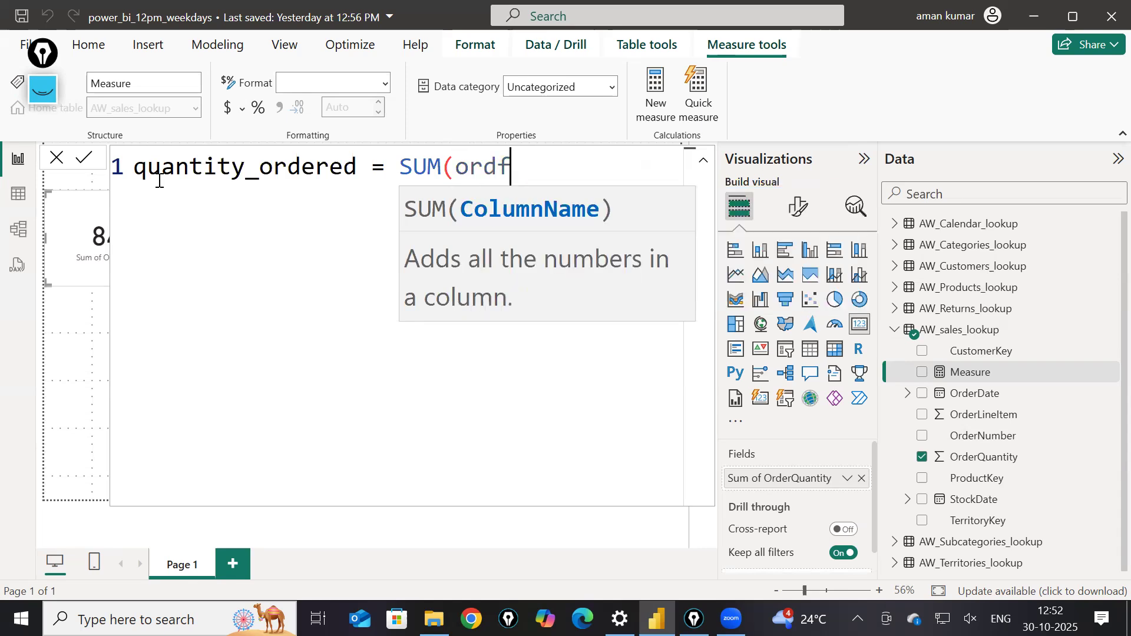
key("Down")
key("Down")
key("Down")
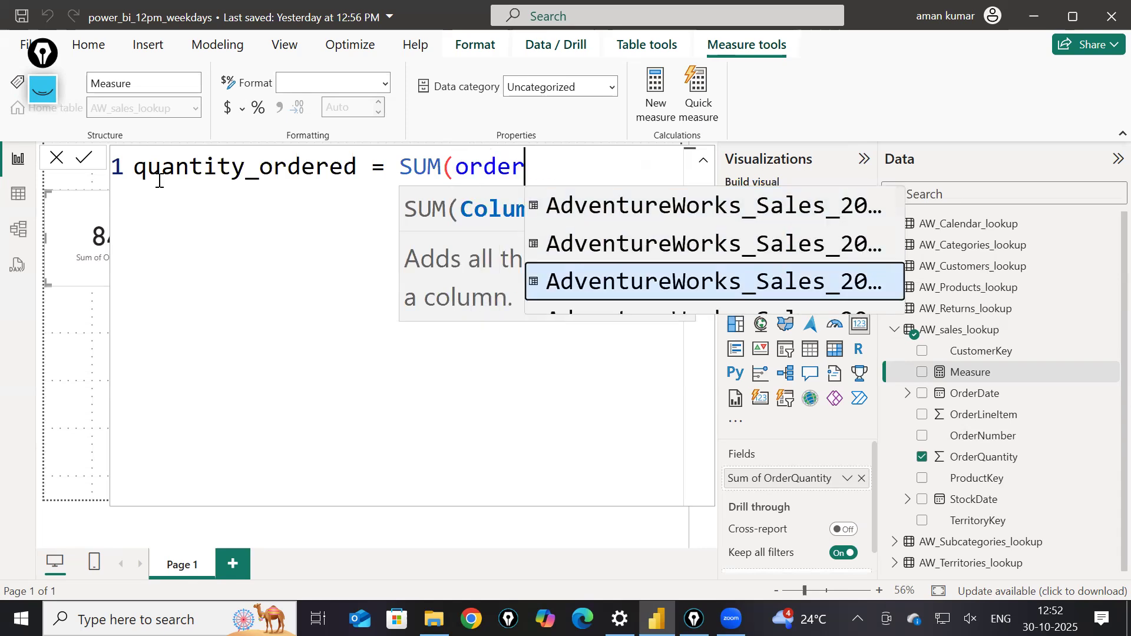
scroll(348, 194, "down", 2)
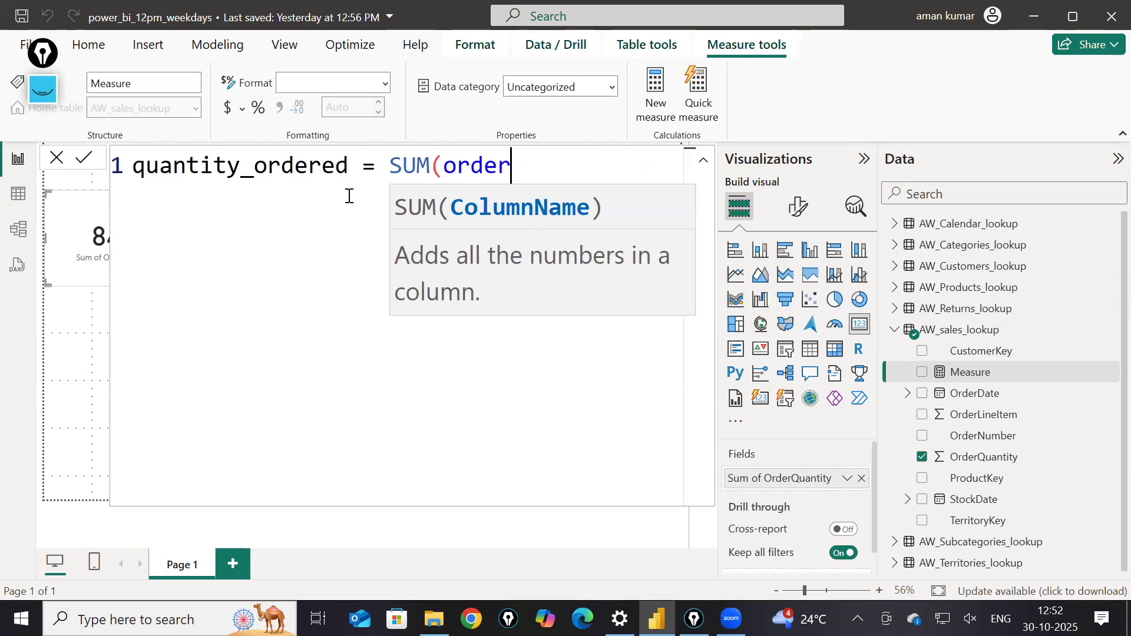
left_click_drag(516, 169, 437, 169)
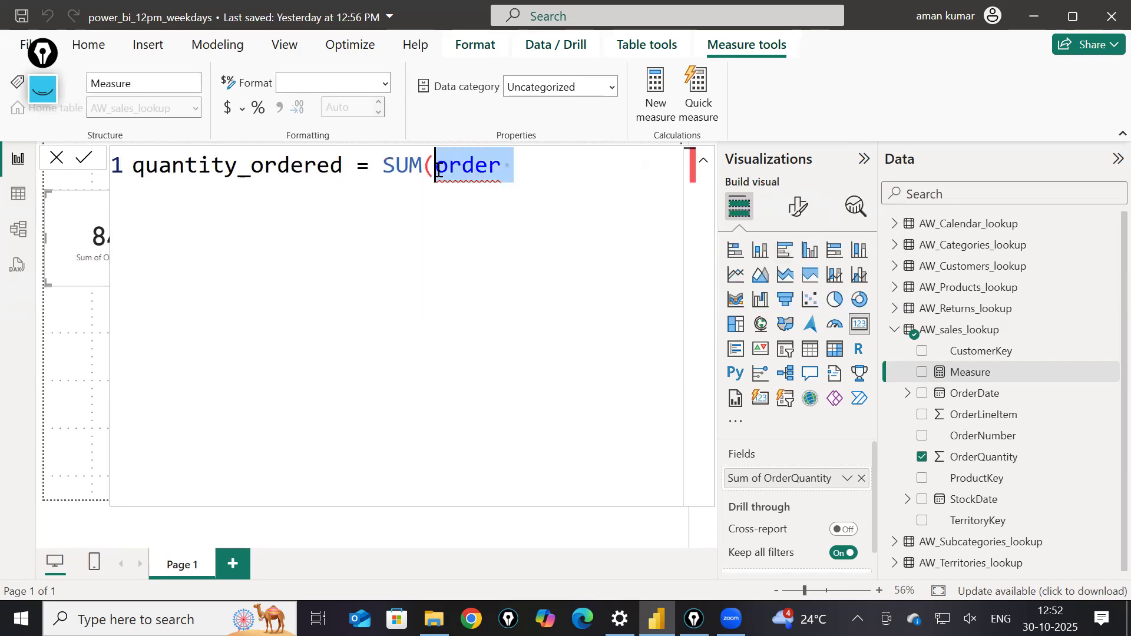
type("order")
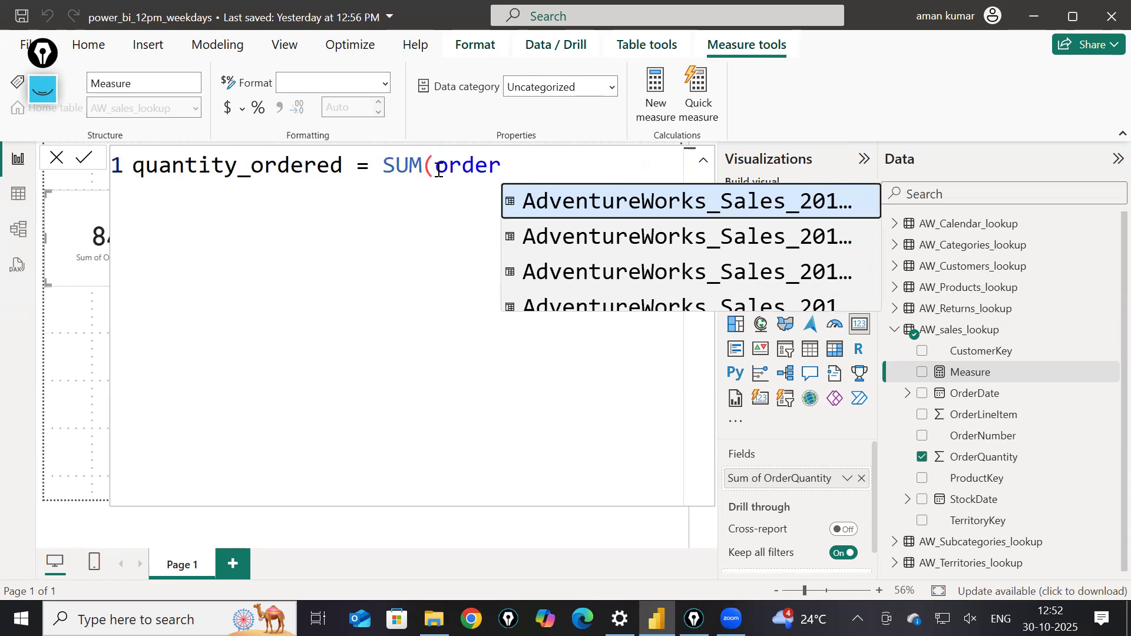
type("qu")
key("Down")
key("Down")
key("Down")
key("Tab")
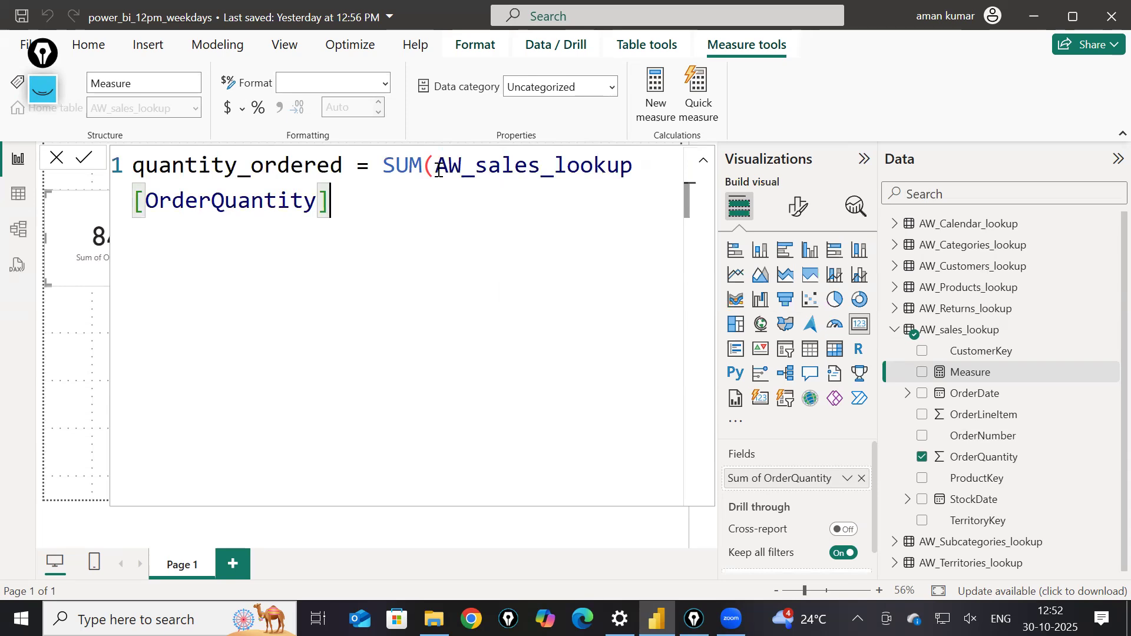
type(")")
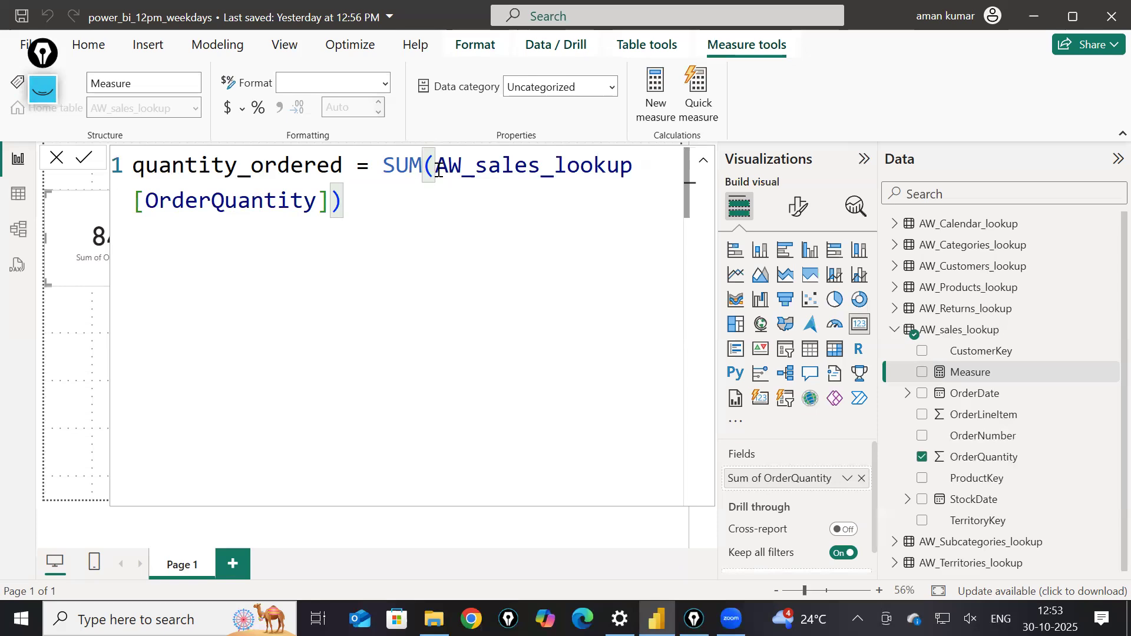
key("ctrl+shift+3")
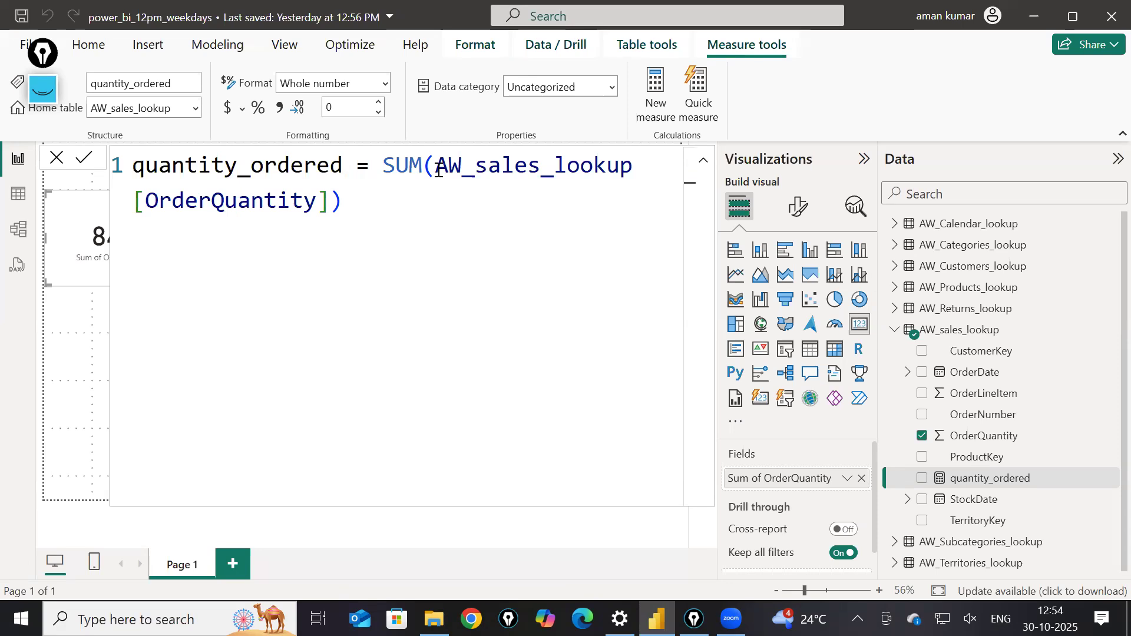
left_click(704, 160)
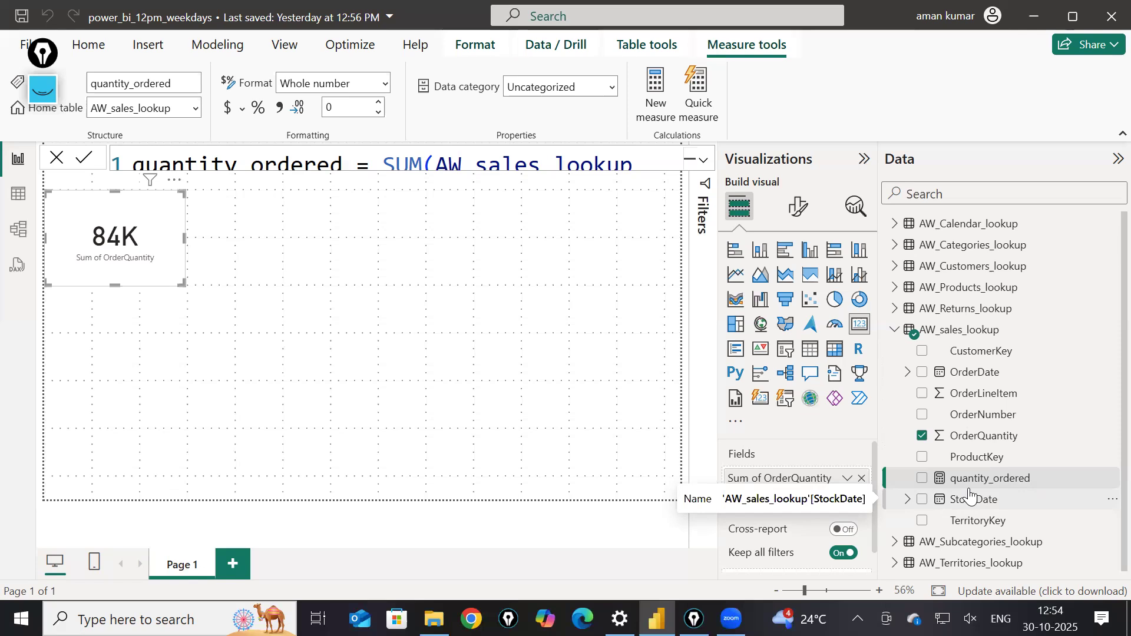
- Add the quantity_ordered measure to the canvas as a card and arrange it beside the OrderQuantity card
left_click_drag(950, 477, 422, 318)
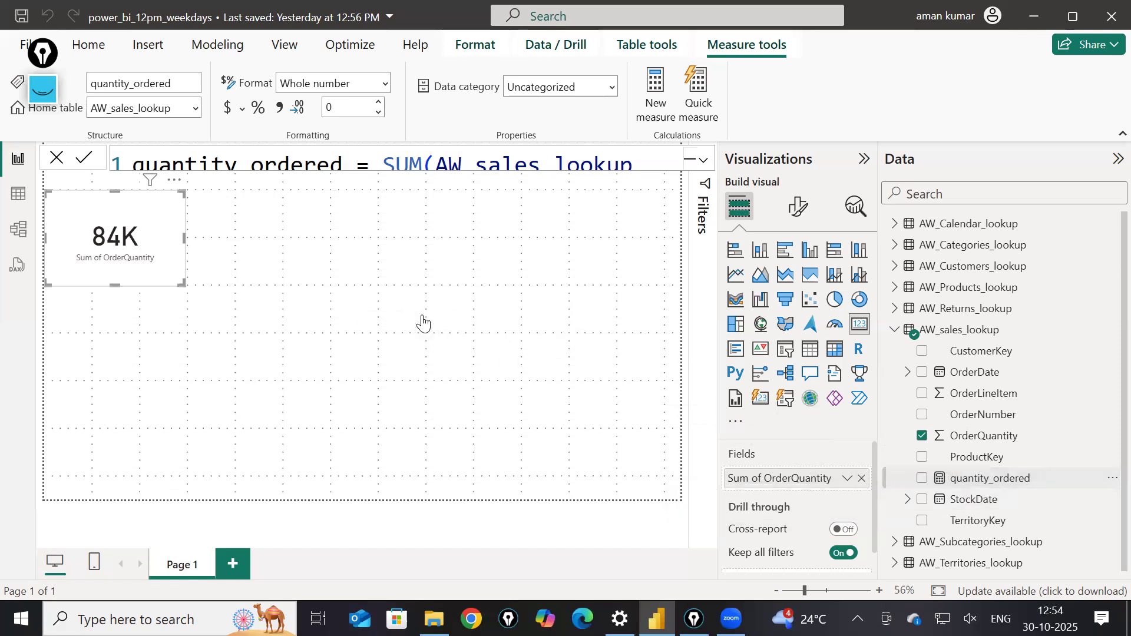
left_click(860, 324)
left_click_drag(501, 404, 455, 235)
left_click_drag(118, 238, 271, 272)
left_click_drag(449, 232, 480, 314)
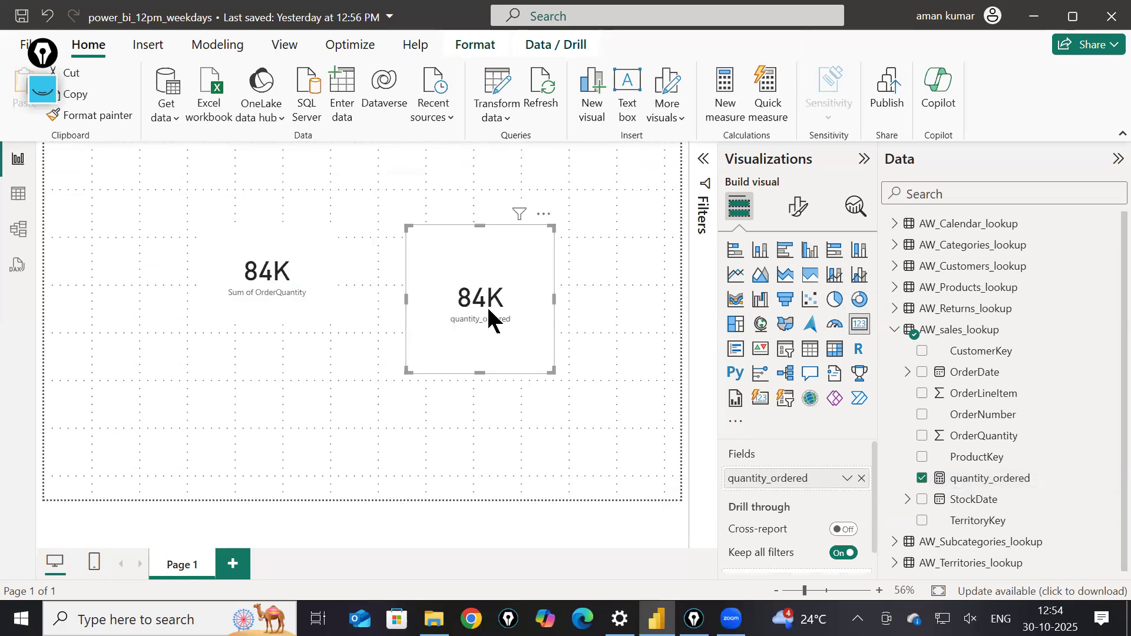
left_click(187, 401)
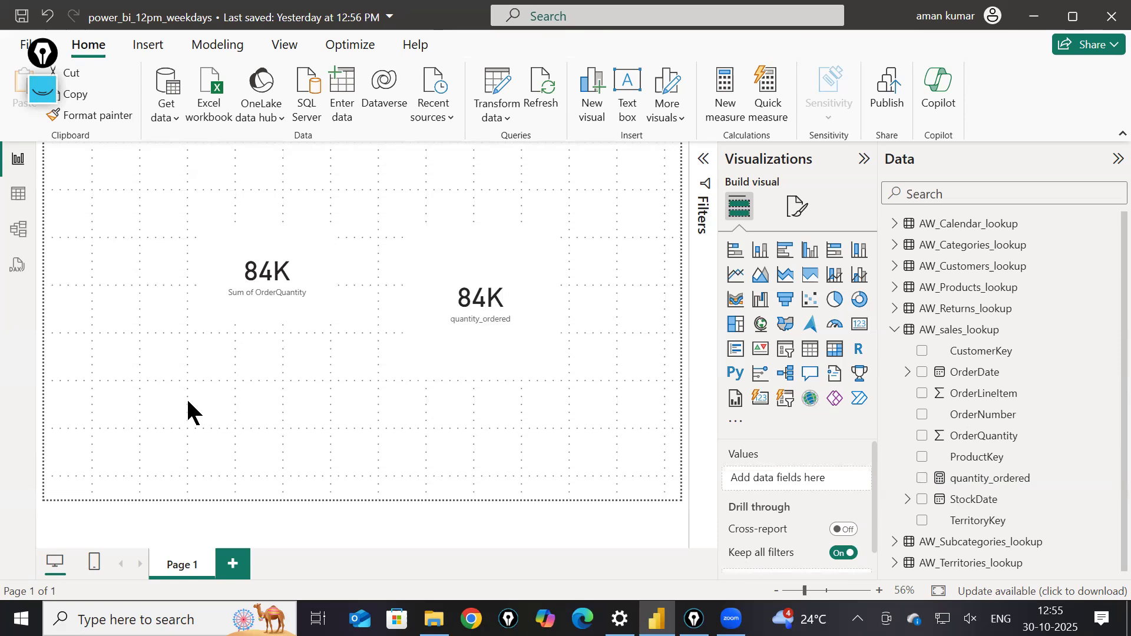
- Clear the old screen annotations, show the report behind the ink, then circle the Sum of OrderQuantity card and label it IM with an arrow
left_click(43, 90)
left_click(41, 277)
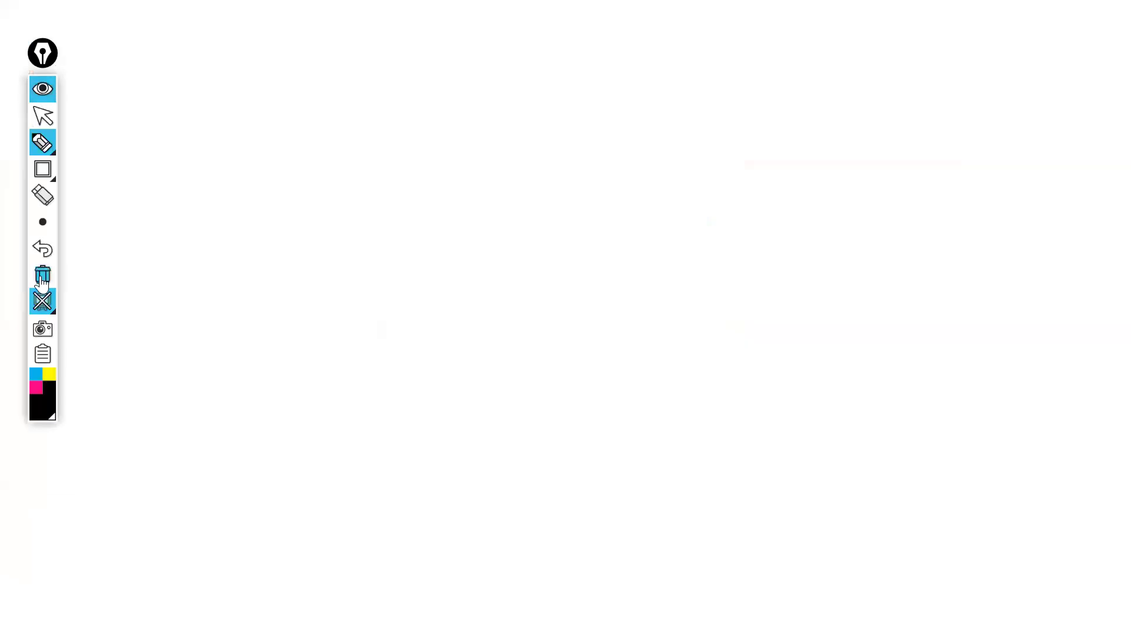
left_click(39, 302)
mouse_move(348, 262)
left_mouse_down()
mouse_move(309, 219)
mouse_move(277, 351)
mouse_move(345, 262)
left_mouse_up()
mouse_move(247, 355)
left_mouse_down()
mouse_move(246, 411)
mouse_move(257, 400)
left_mouse_up()
left_click_drag(222, 436, 222, 468)
left_click_drag(194, 434, 247, 434)
left_click_drag(206, 468, 235, 468)
mouse_move(255, 471)
left_mouse_down()
mouse_move(268, 447)
mouse_move(287, 455)
left_mouse_up()
- Circle the quantity_ordered card, label it EM below an arrow, and hide the annotations
mouse_move(424, 333)
left_mouse_down()
mouse_move(472, 247)
mouse_move(458, 356)
mouse_move(490, 417)
mouse_move(503, 405)
left_mouse_up()
mouse_move(465, 439)
left_mouse_down()
mouse_move(495, 481)
mouse_move(487, 437)
left_mouse_up()
left_click_drag(467, 458, 486, 457)
mouse_move(510, 476)
left_mouse_down()
mouse_move(547, 436)
mouse_move(549, 478)
left_mouse_up()
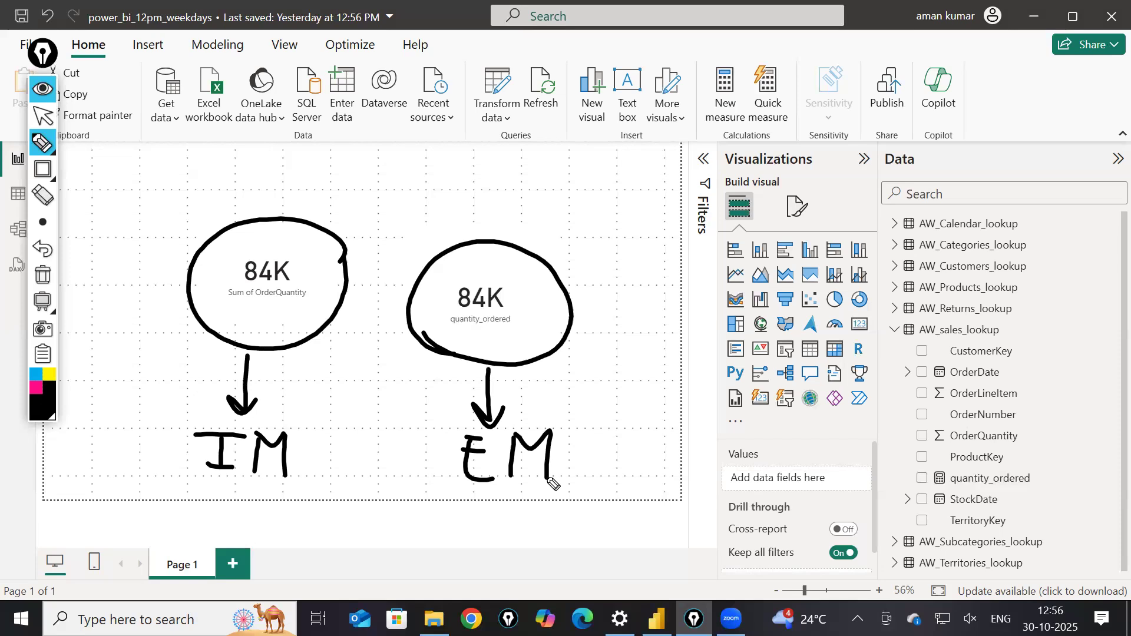
left_click(42, 88)
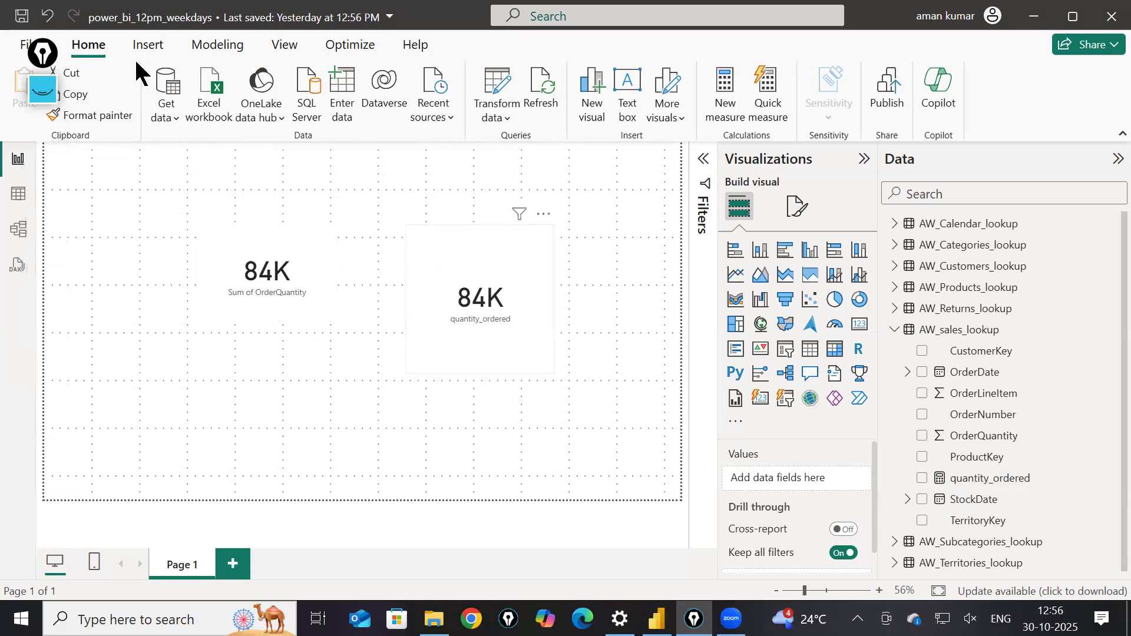
- Save the report under its existing file name and return to the report canvas
left_click(26, 45)
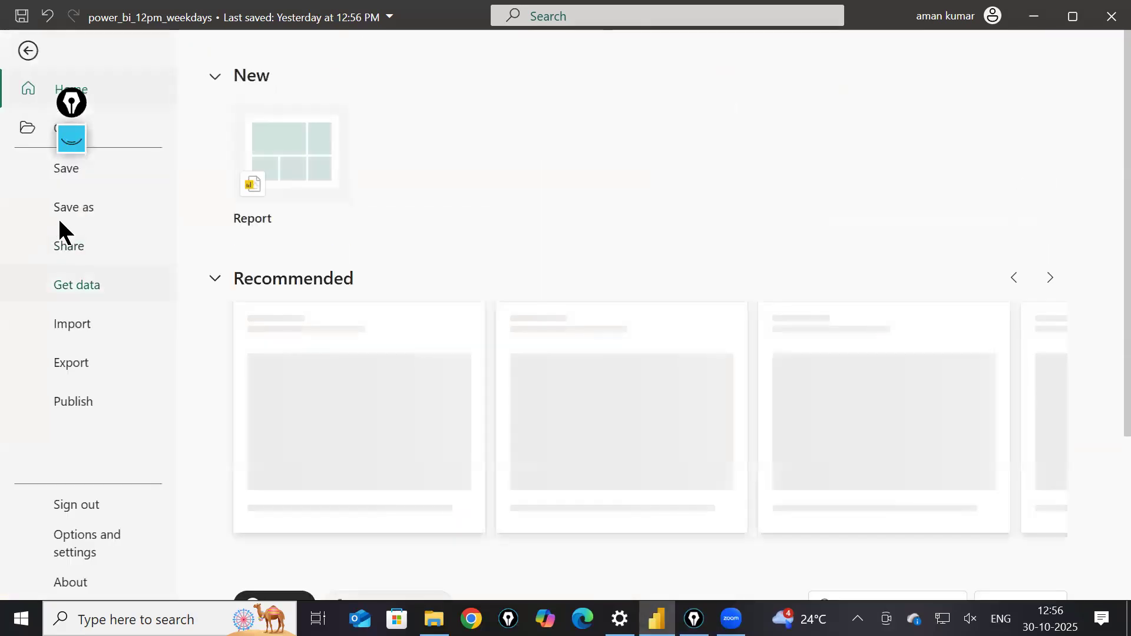
left_click(55, 205)
left_click(62, 171)
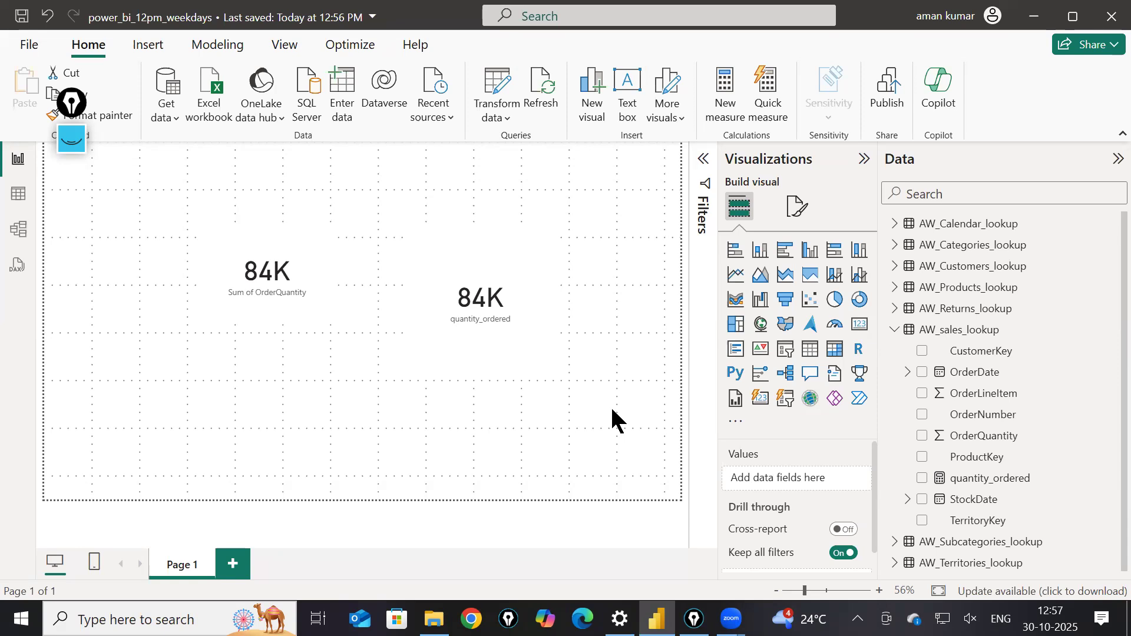
left_click(598, 131)
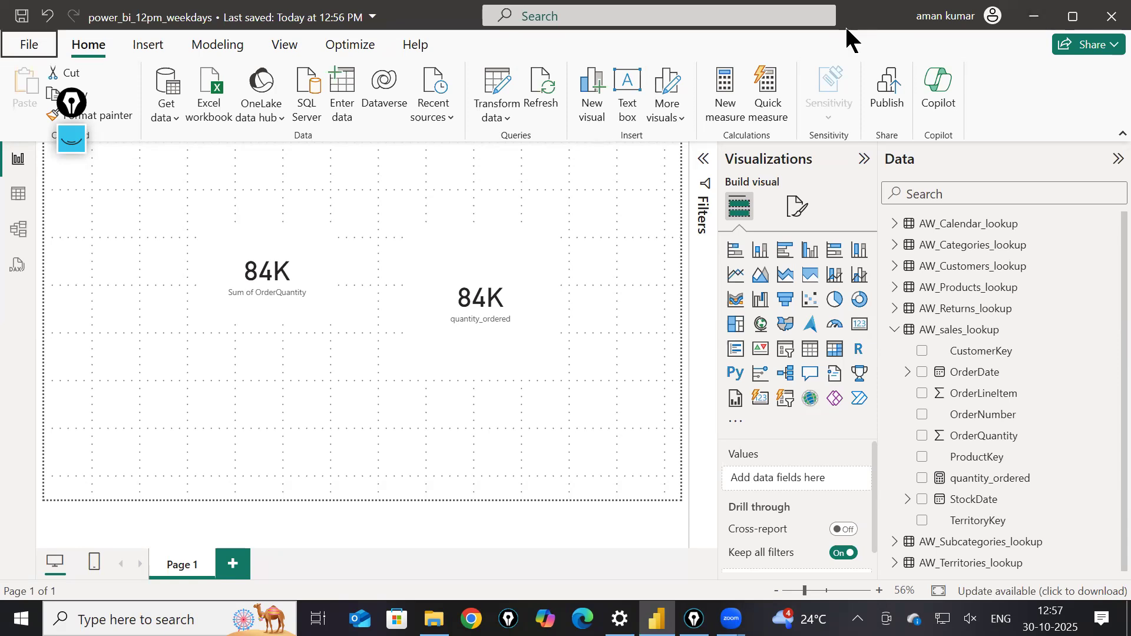